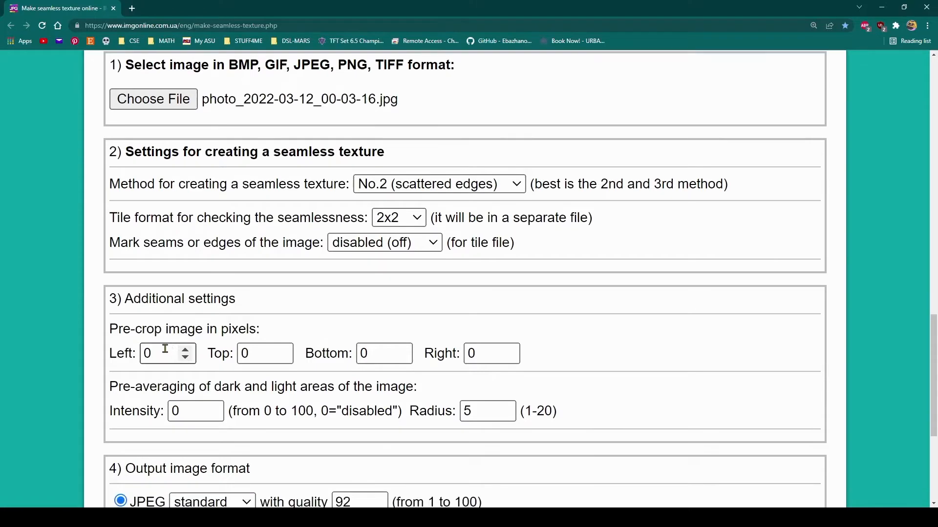
# Set the output format to PNG-24 and generate the seamless texture from the selected photo
pyautogui.scroll(-4, 122, 341)
pyautogui.click(120, 341)
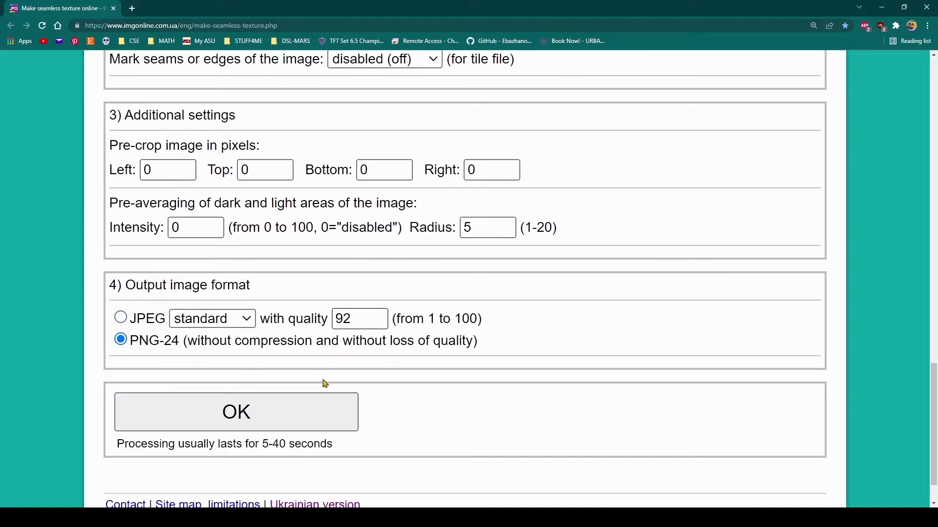
pyautogui.click(235, 412)
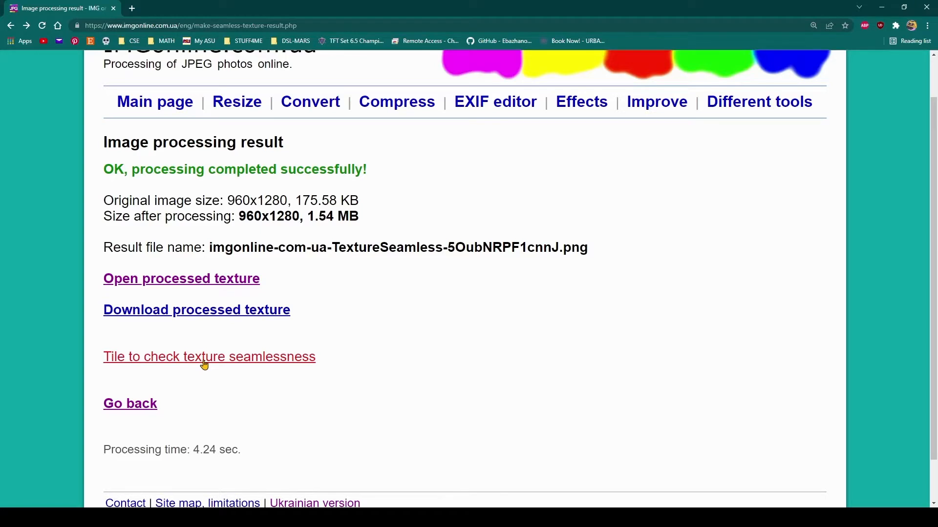
# View the tiled version of the processed texture and examine its seams
pyautogui.click(205, 362)
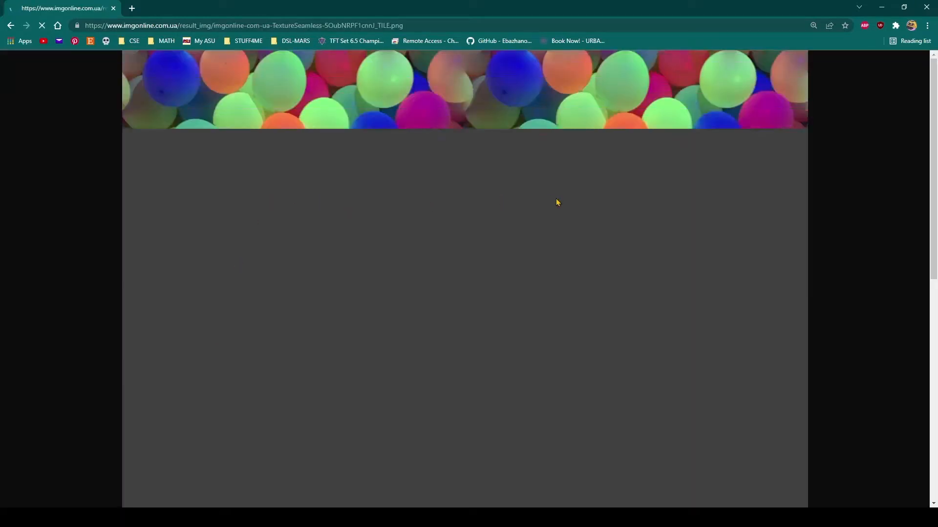
pyautogui.scroll(-1, 499, 277)
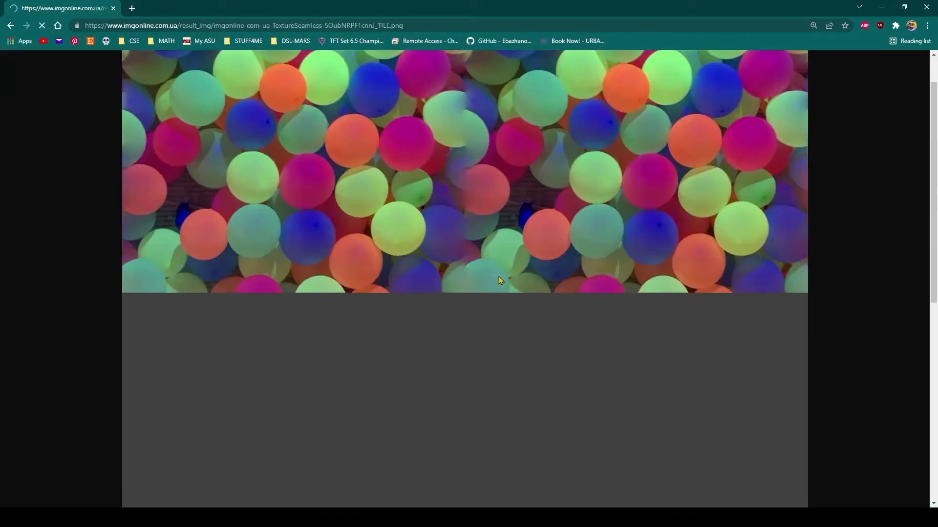
pyautogui.scroll(1, 497, 274)
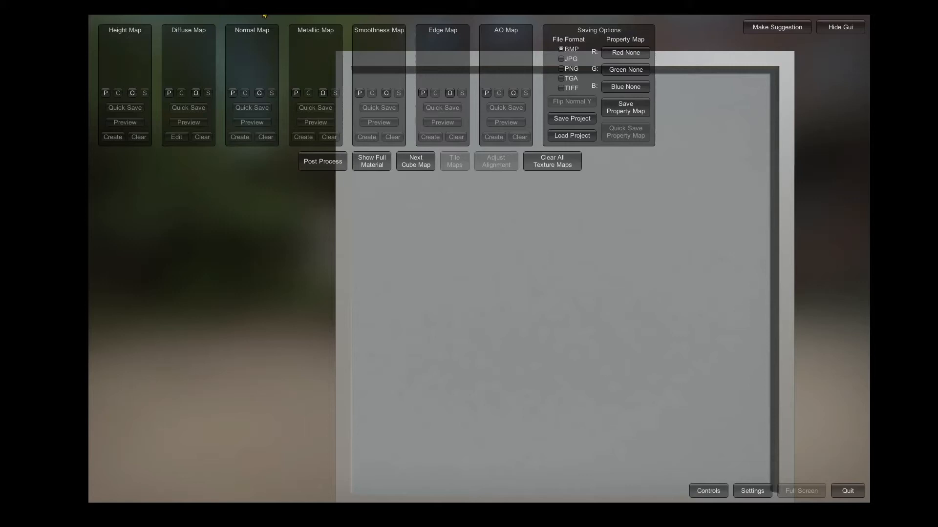
# Load the seamless balloon image as the diffuse map and set a height map created from it with final gain 0.0961
pyautogui.click(197, 95)
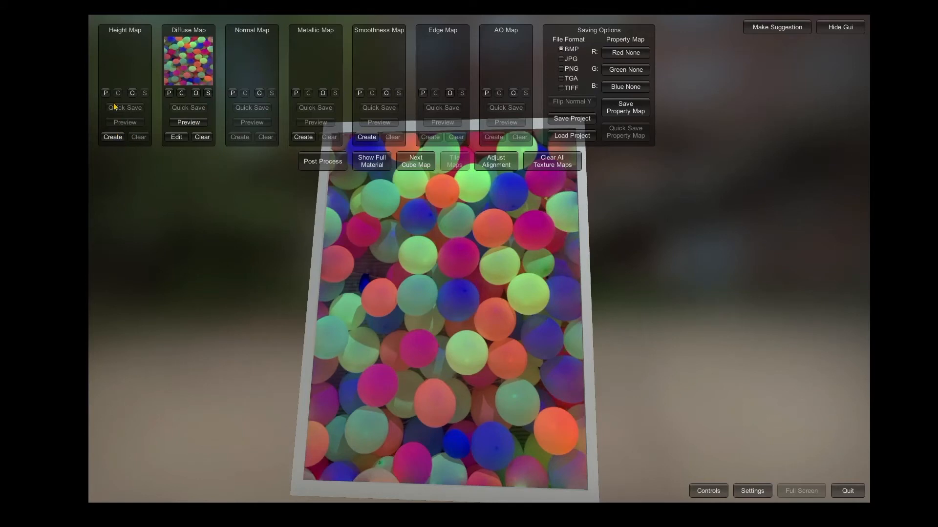
pyautogui.click(113, 137)
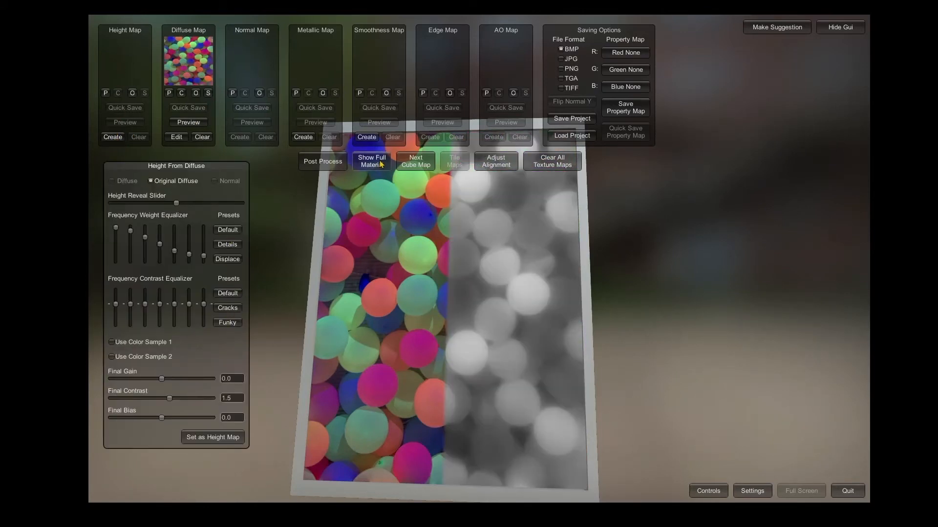
pyautogui.moveTo(162, 379)
pyautogui.mouseDown()
pyautogui.moveTo(109, 380)
pyautogui.moveTo(170, 382)
pyautogui.mouseUp()
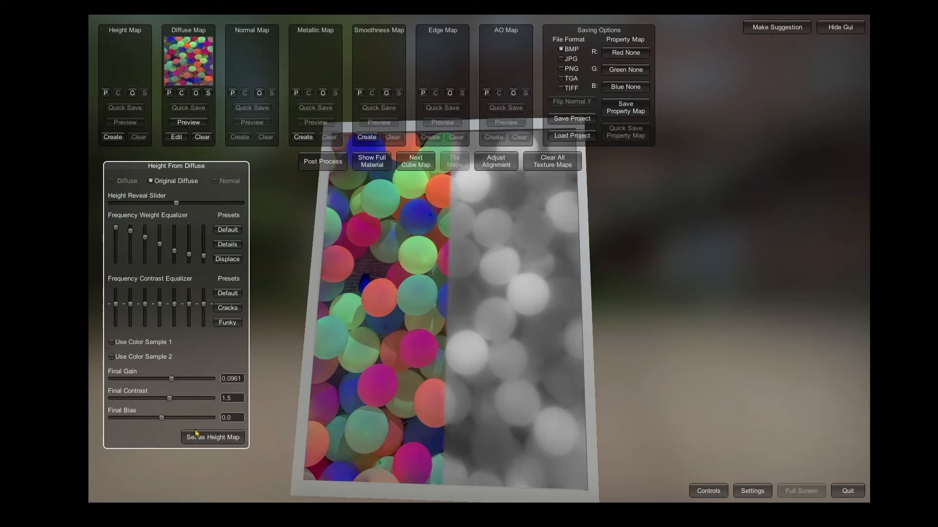
pyautogui.click(213, 440)
# Create the normal map from the height map with a final contrast of 6.7788 and set it as the normal map
pyautogui.click(240, 138)
pyautogui.moveTo(162, 439); pyautogui.dragTo(179, 440)
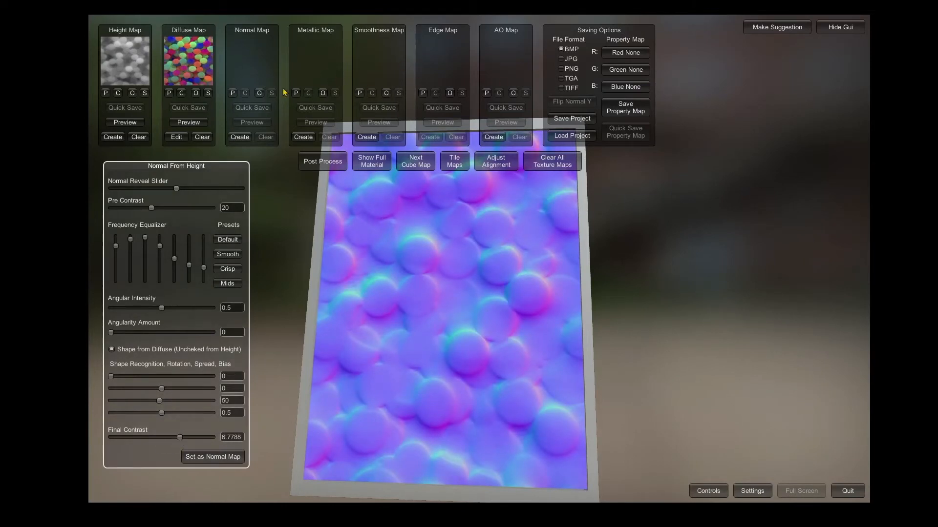
pyautogui.click(219, 462)
# Create a smoothness map and set it as the material's smoothness map
pyautogui.click(303, 138)
pyautogui.click(367, 138)
pyautogui.click(212, 394)
# Create and set the edge map and the ambient occlusion map, with AO pixel spread 50 and pixel depth 100
pyautogui.click(431, 137)
pyautogui.click(213, 403)
pyautogui.click(494, 137)
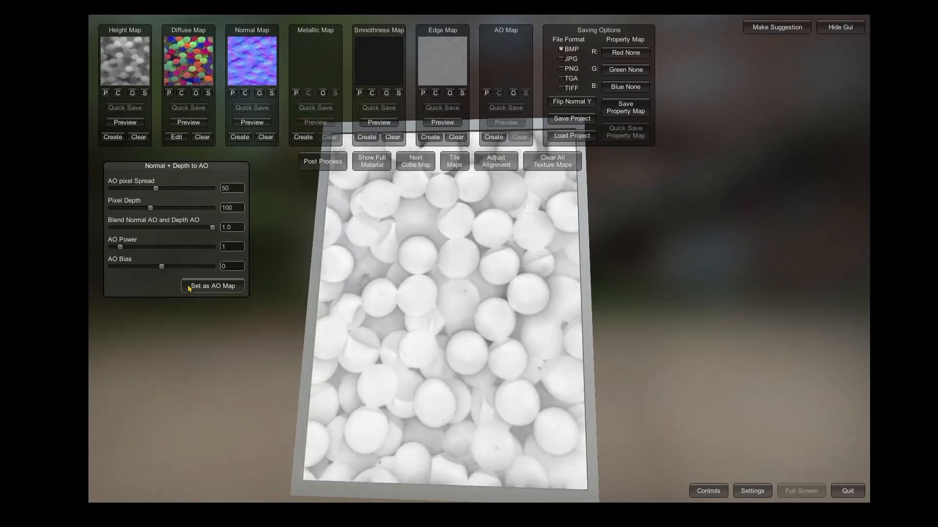
pyautogui.click(211, 287)
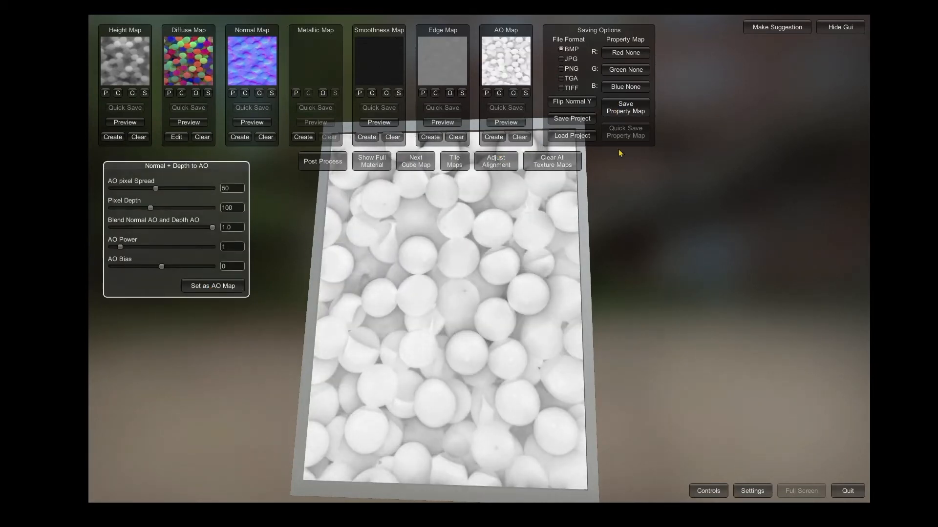
# Show the full material and examine the combined maps on the plane from an angle
pyautogui.click(373, 166)
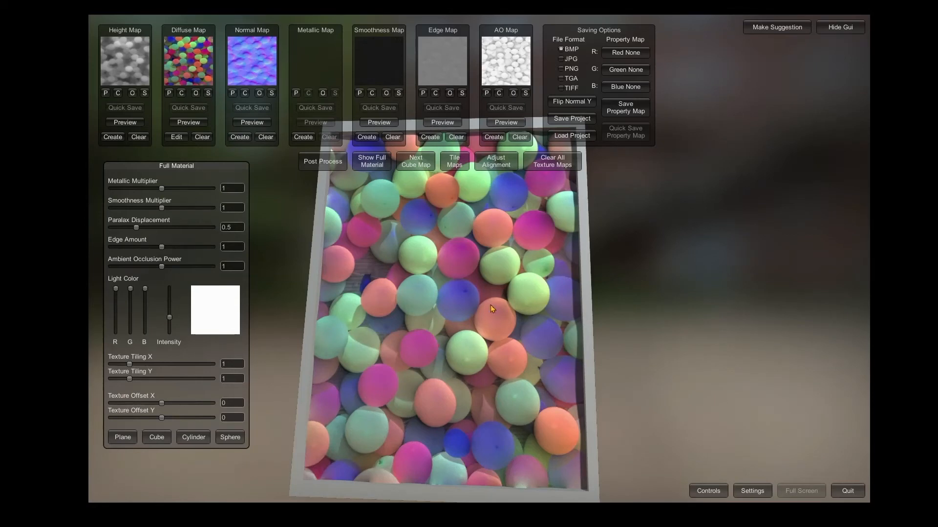
pyautogui.moveTo(421, 393); pyautogui.dragTo(400, 386, button='right')
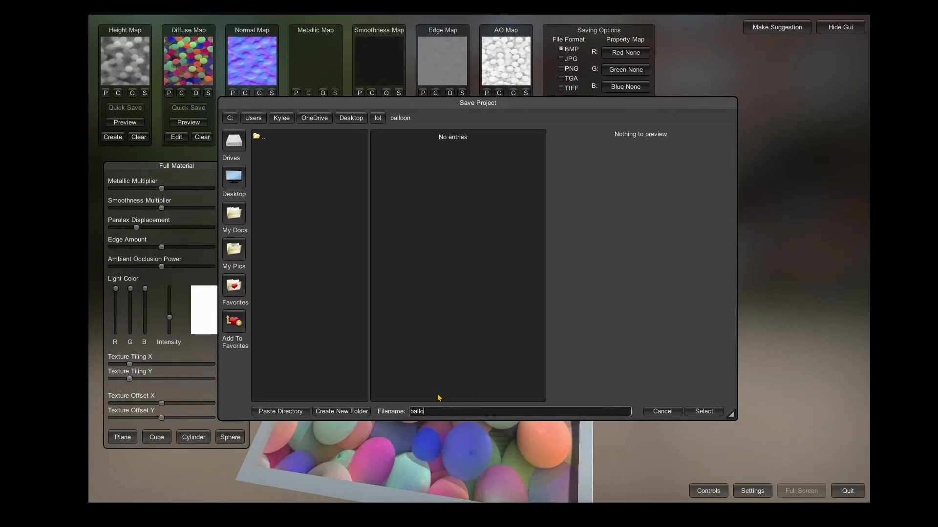
# Save the project as balloonTexture in the balloon folder and quit the program
pyautogui.write('onTexture')
pyautogui.click(703, 412)
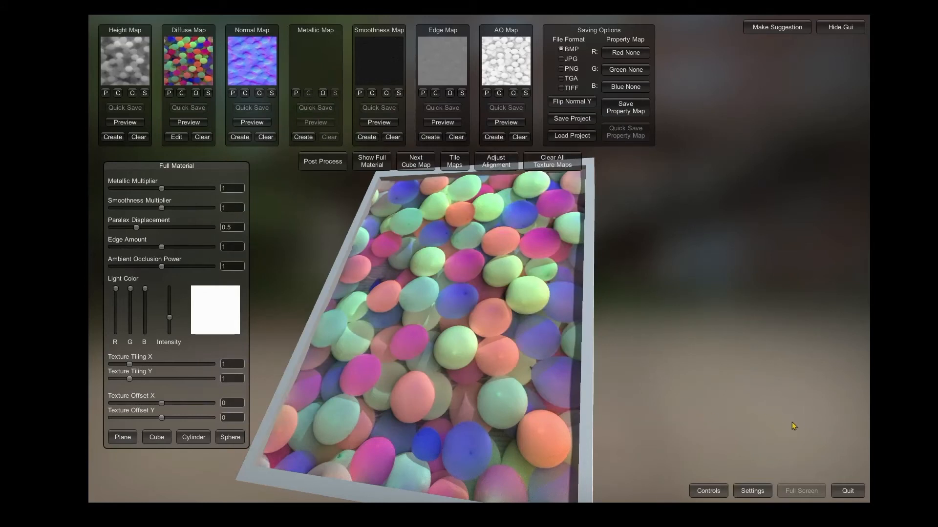
pyautogui.click(848, 490)
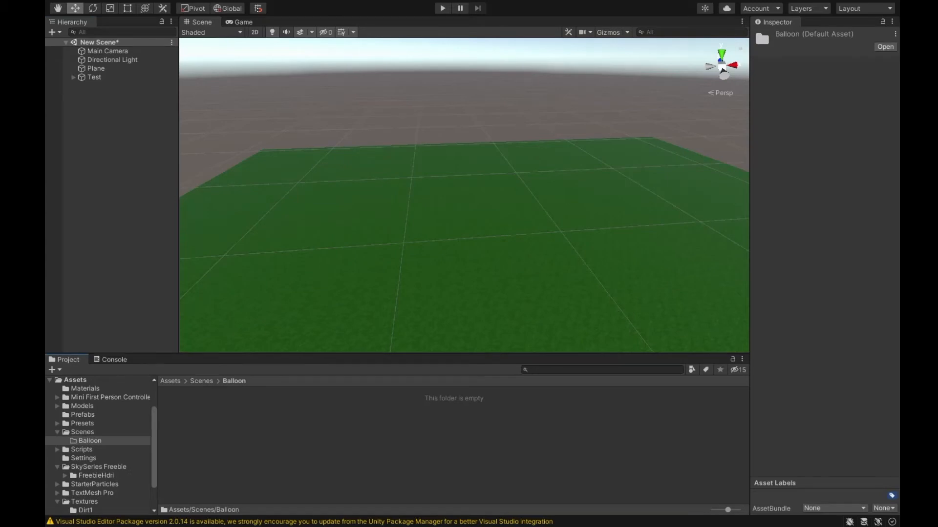
# In Unity, import the balloon texture maps into the Scenes/Balloon folder and create a material there named BalloonMat
pyautogui.moveTo(90, 441); pyautogui.dragTo(105, 402)
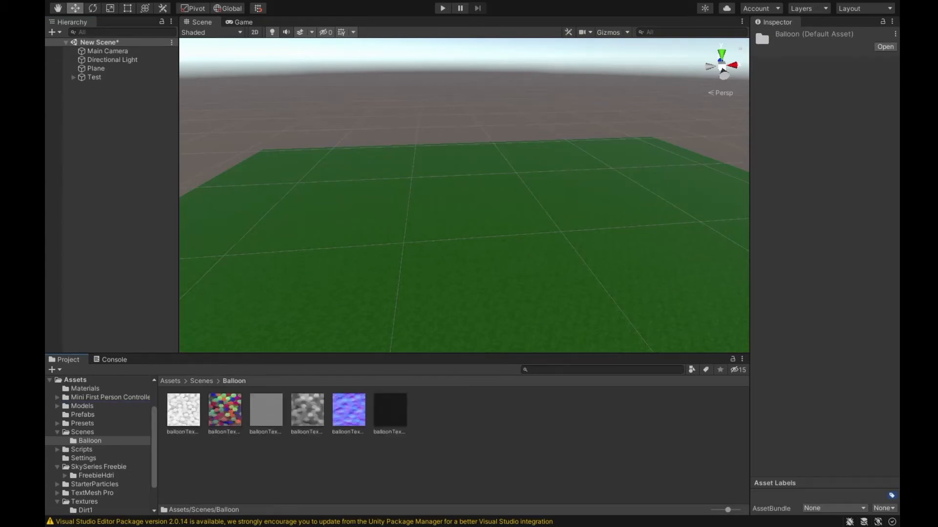
pyautogui.rightClick(522, 413)
pyautogui.click(739, 295)
pyautogui.write('BalloonMat')
pyautogui.press('Return')
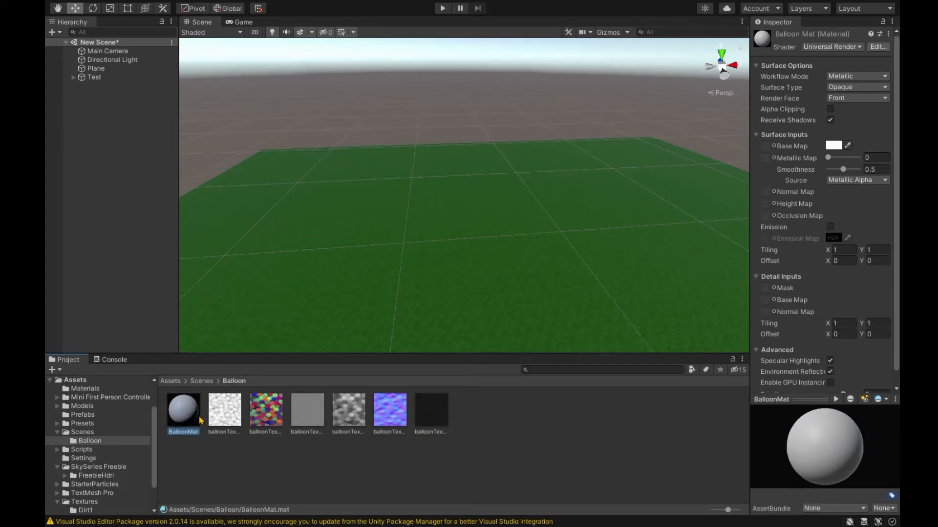
# Assign the colored balloon diffuse texture to BalloonMat's Base Map
pyautogui.click(268, 478)
pyautogui.click(188, 408)
pyautogui.moveTo(897, 177); pyautogui.dragTo(764, 148)
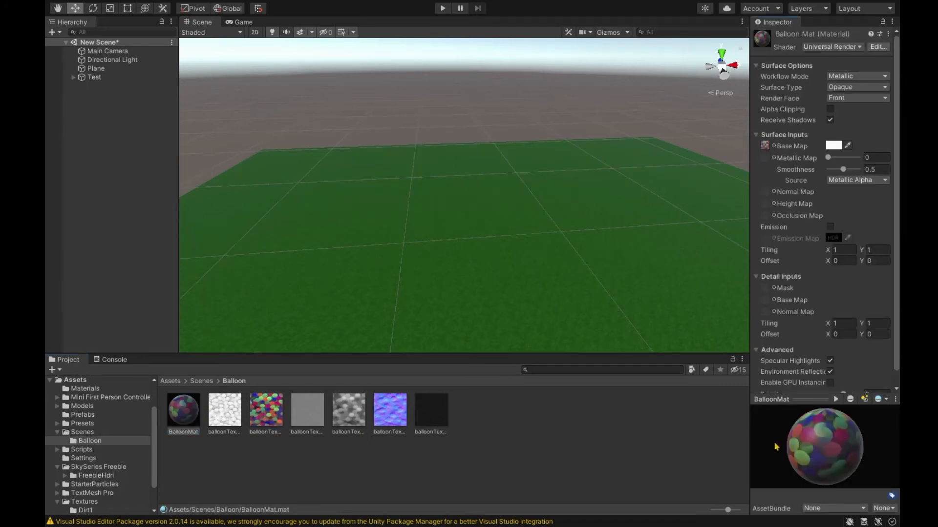
# Assign the normal and height textures to BalloonMat's matching map slots and mark the normal texture as a normal map
pyautogui.click(387, 416)
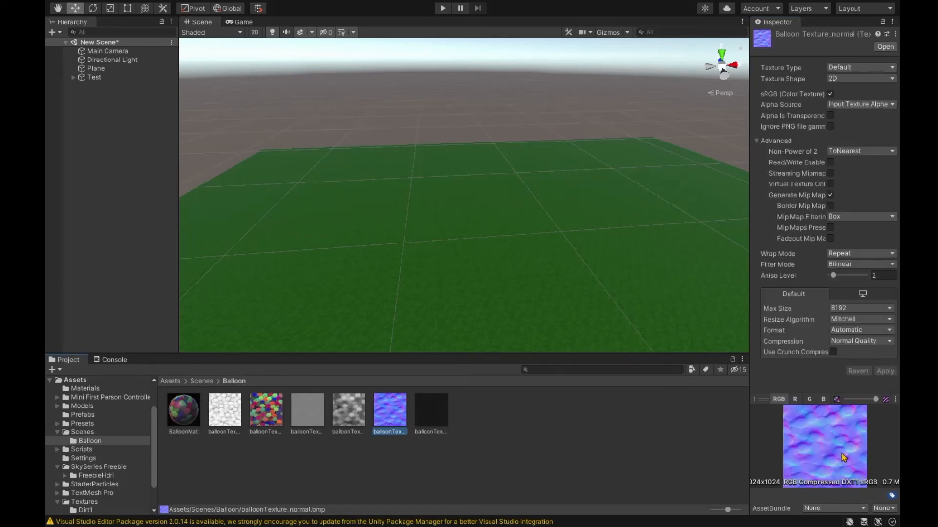
pyautogui.click(183, 410)
pyautogui.moveTo(387, 412); pyautogui.dragTo(767, 196)
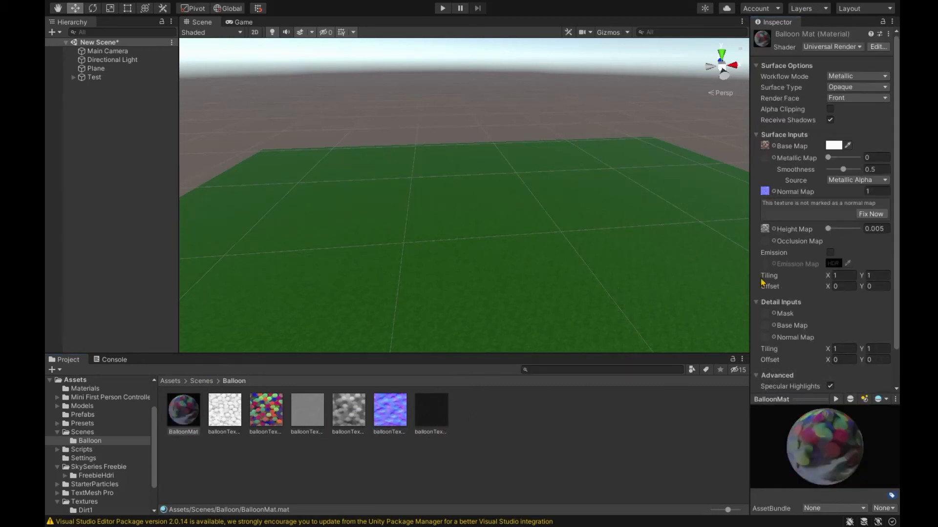
pyautogui.click(859, 215)
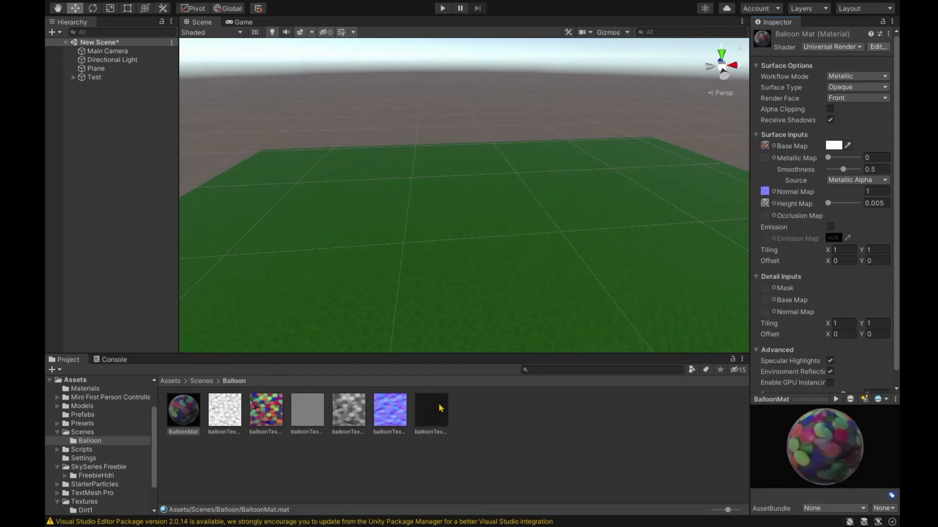
# Switch BalloonMat to the Specular workflow and assign the smoothness texture to Specular Map and the AO texture to Occlusion Map
pyautogui.click(425, 413)
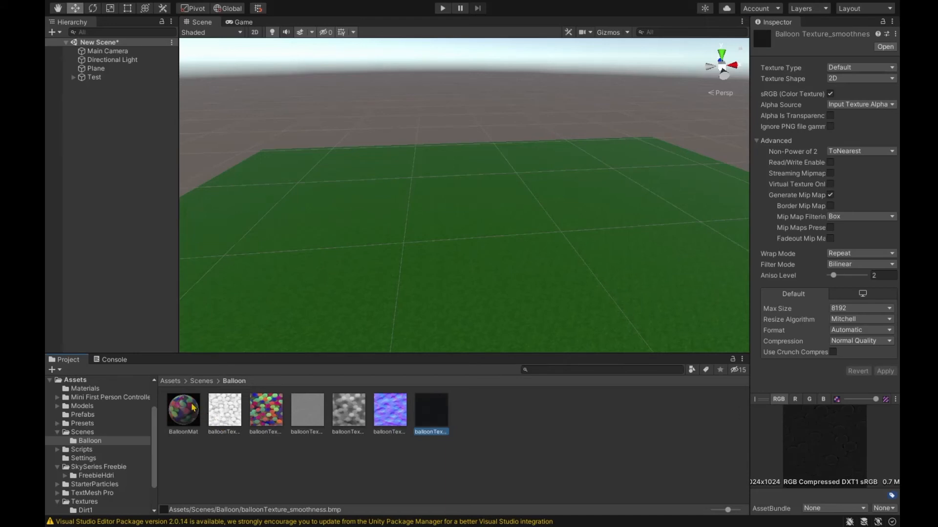
pyautogui.click(177, 403)
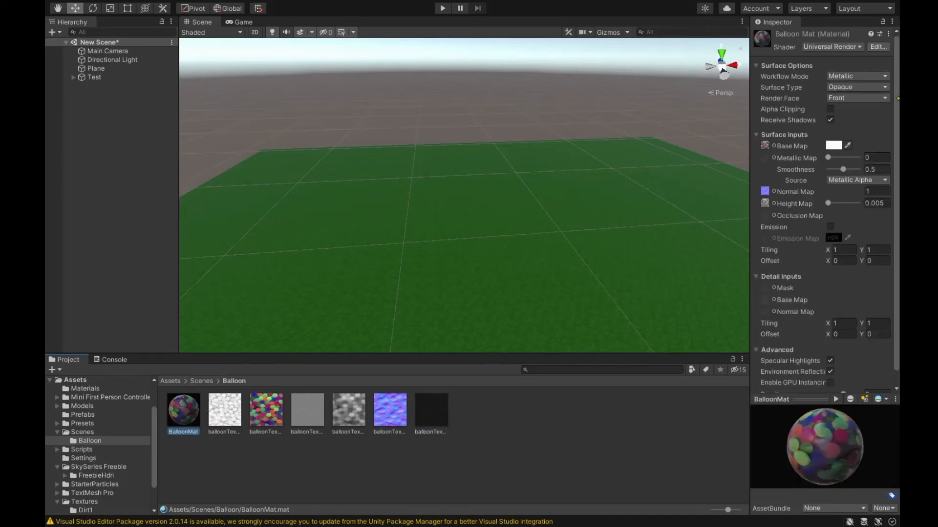
pyautogui.click(857, 76)
pyautogui.click(850, 90)
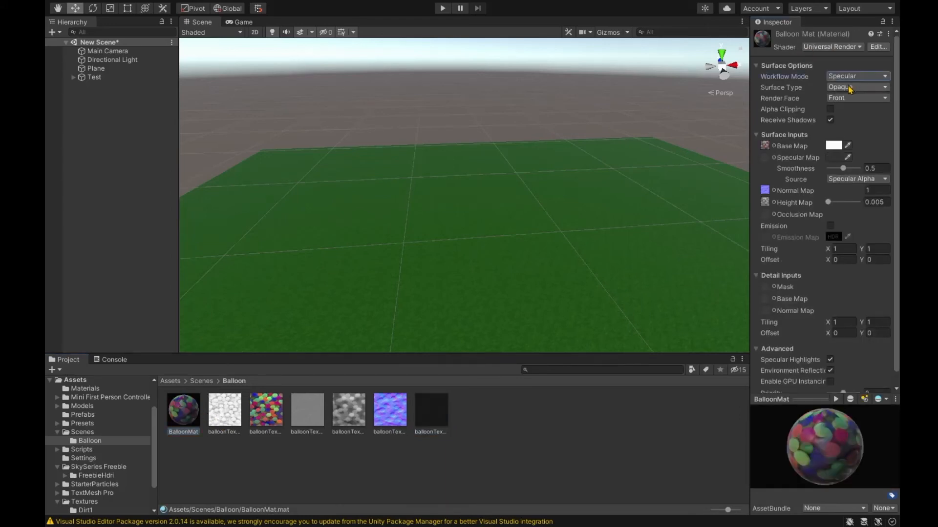
pyautogui.moveTo(432, 410); pyautogui.dragTo(765, 158)
pyautogui.moveTo(224, 408); pyautogui.dragTo(769, 213)
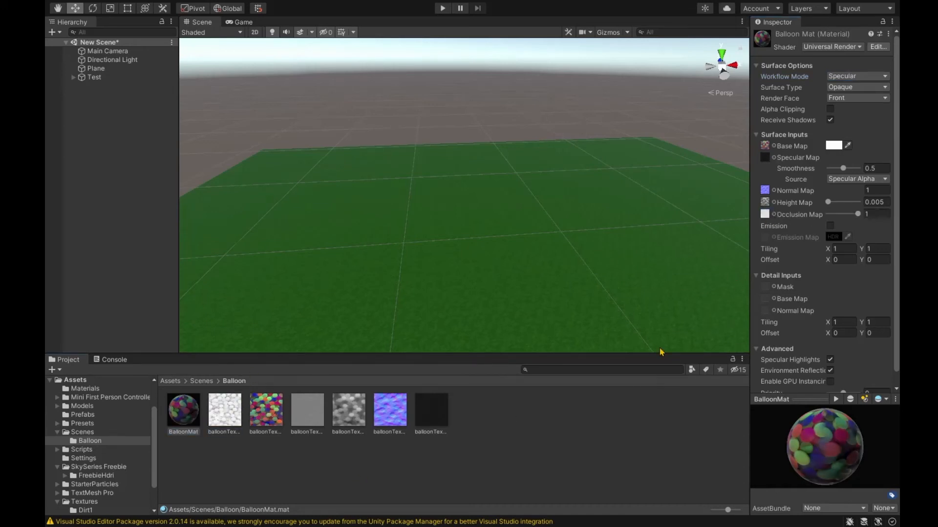
# Add a cube, a sphere and a plane above the grass and apply BalloonMat to them
pyautogui.moveTo(496, 226); pyautogui.dragTo(540, 230, button='right')
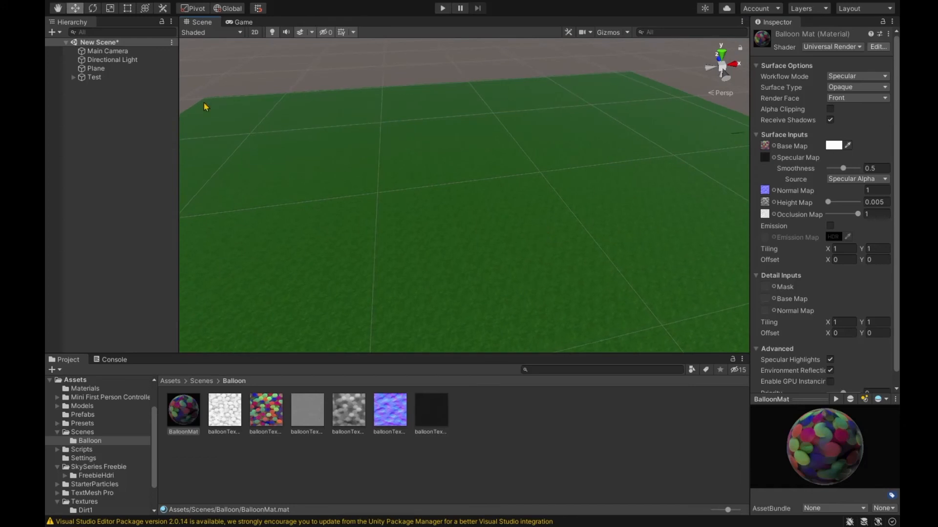
pyautogui.click(114, 141)
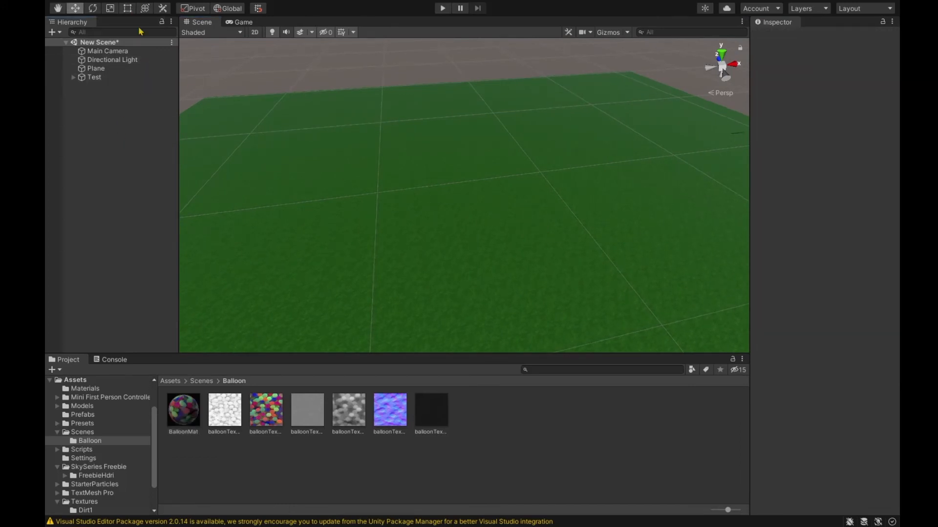
pyautogui.click(300, 49)
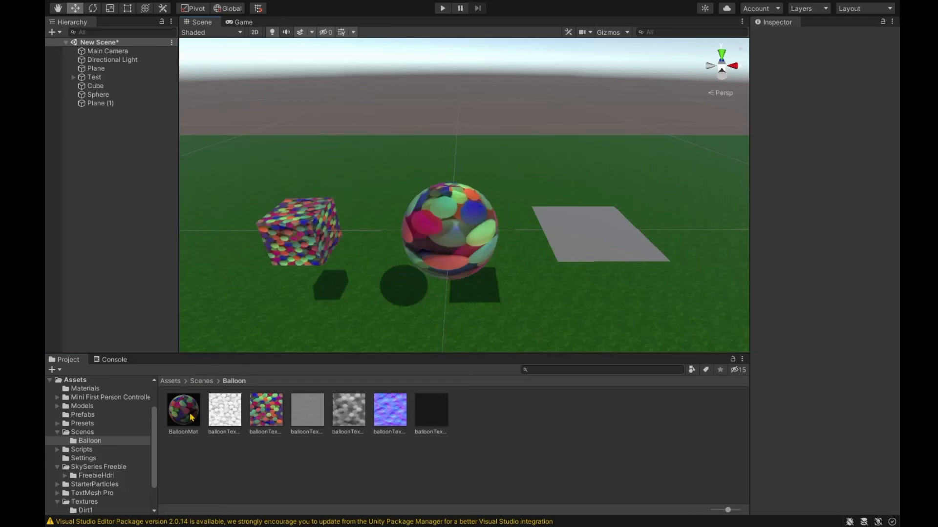
pyautogui.moveTo(183, 410); pyautogui.dragTo(597, 246)
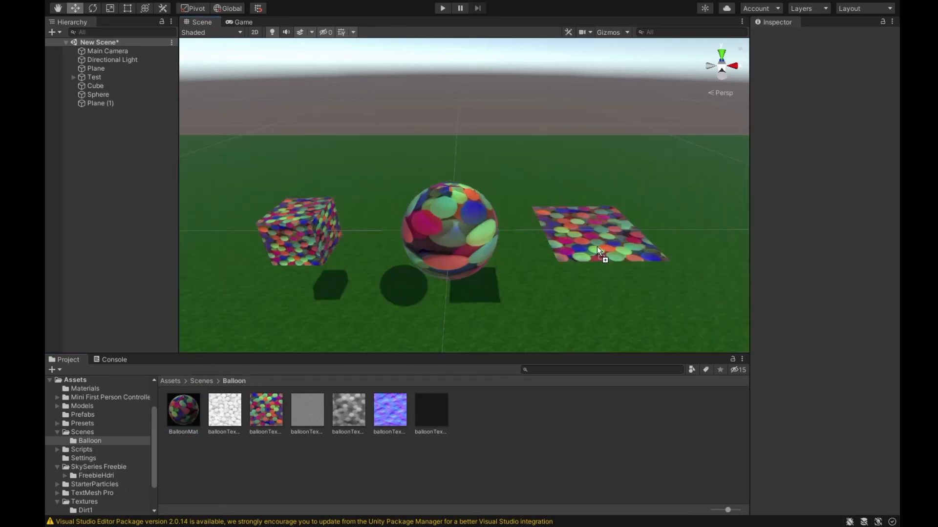
# Assign the original balloon photo to the BallonOG material's Base Map and apply that material to the cube in the back row
pyautogui.press('w')
pyautogui.moveTo(517, 230); pyautogui.dragTo(274, 280, button='right')
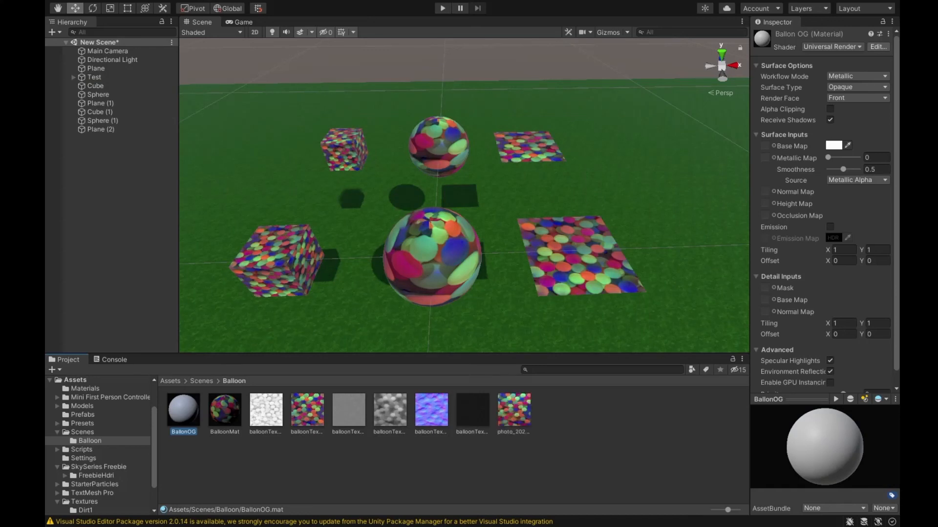
pyautogui.moveTo(515, 415); pyautogui.dragTo(765, 147)
pyautogui.moveTo(186, 413); pyautogui.dragTo(355, 162)
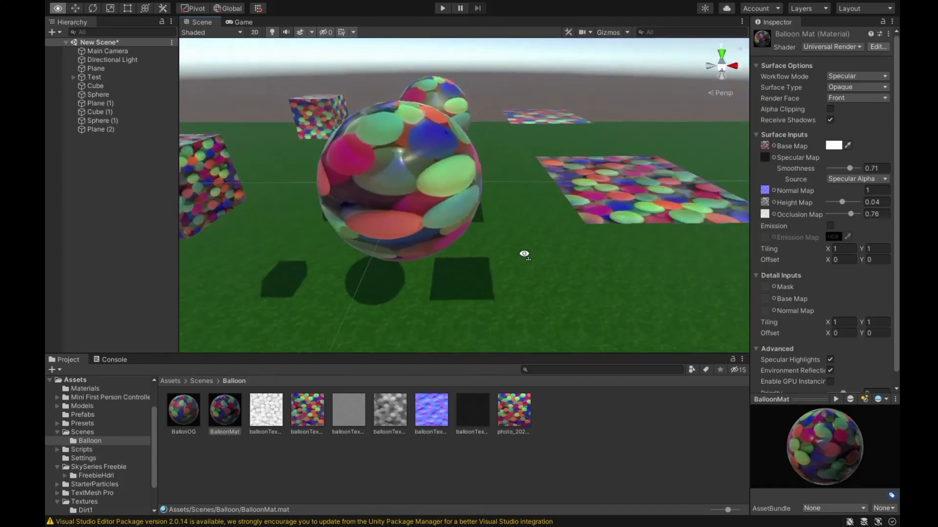